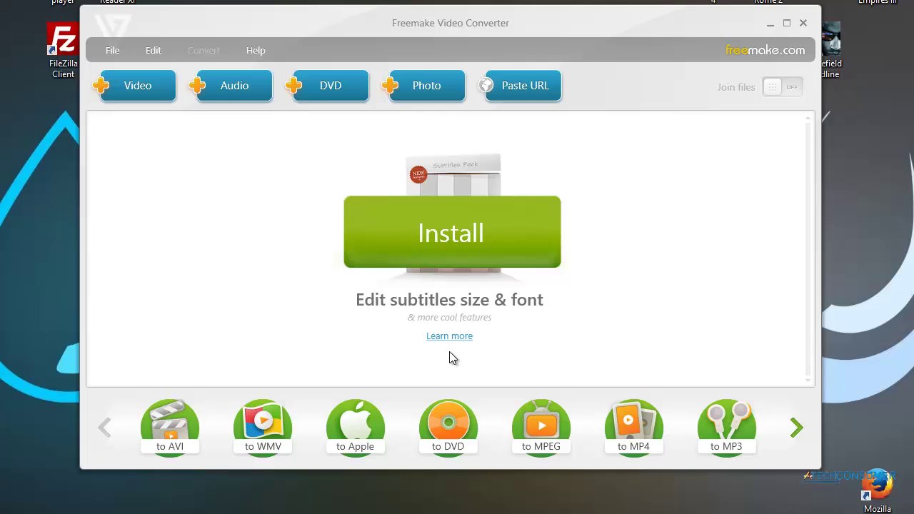
Step: Add American Dad S01.E01 from E:\TV Shows\American Dad\Season 1 to the conversion list
{"action": "left_click", "coordinate": [125, 98]}
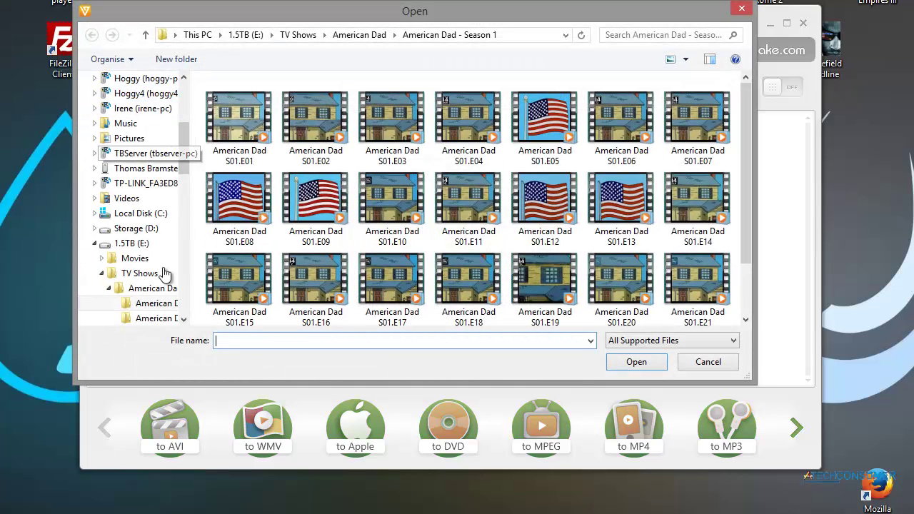
{"action": "left_click", "coordinate": [125, 245]}
{"action": "double_click", "coordinate": [236, 119]}
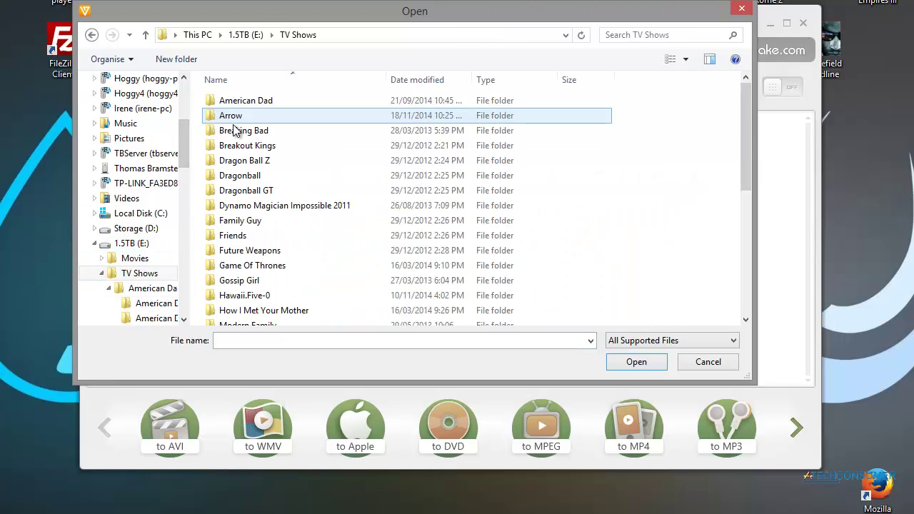
{"action": "double_click", "coordinate": [251, 102]}
{"action": "double_click", "coordinate": [248, 132]}
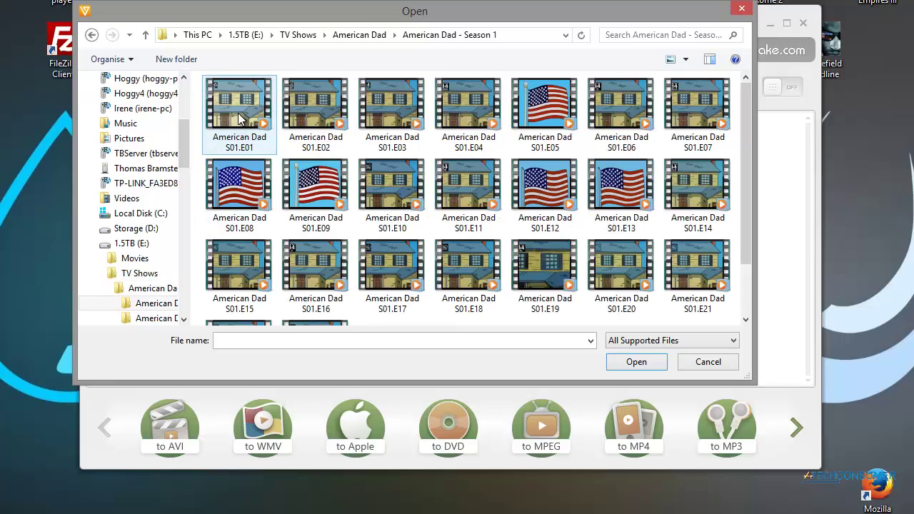
{"action": "left_click", "coordinate": [240, 119]}
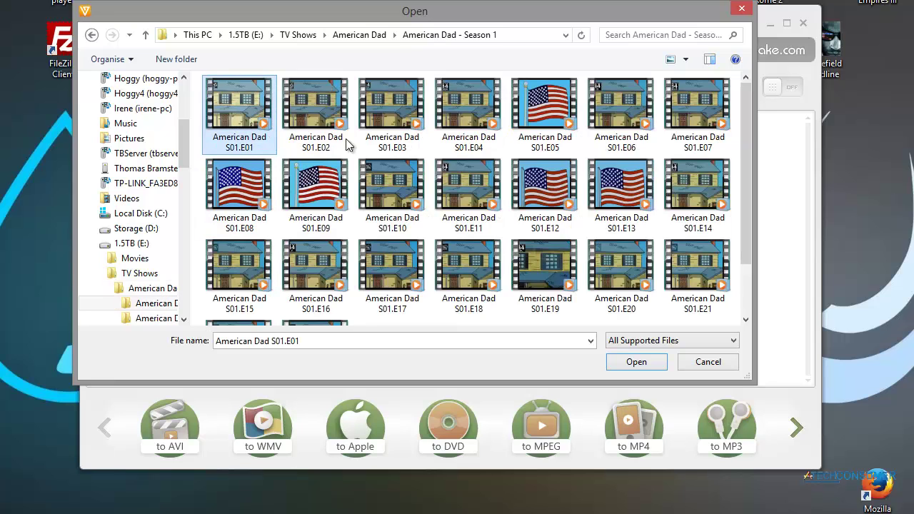
{"action": "left_click", "coordinate": [638, 363]}
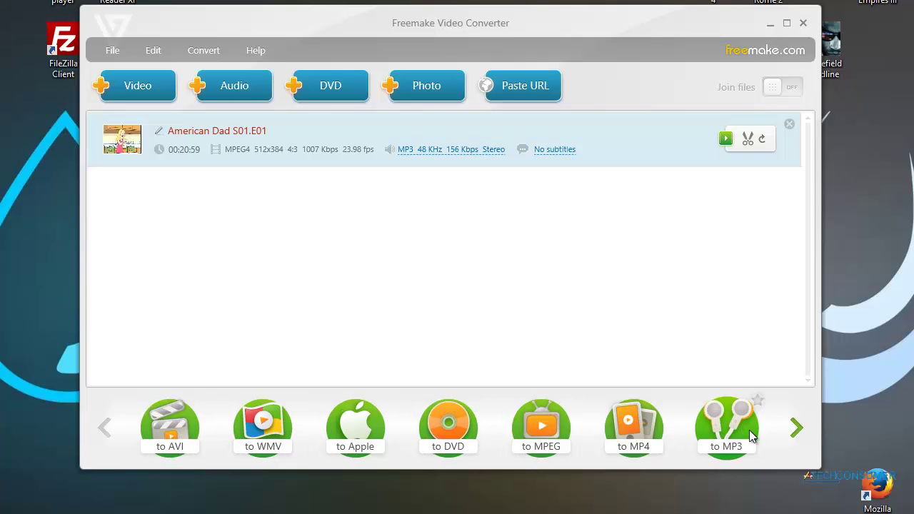
Step: Choose 'to Apple' output for the episode and keep the iPad 3 preset after reviewing the device list
{"action": "left_click", "coordinate": [797, 430]}
{"action": "left_click", "coordinate": [797, 432]}
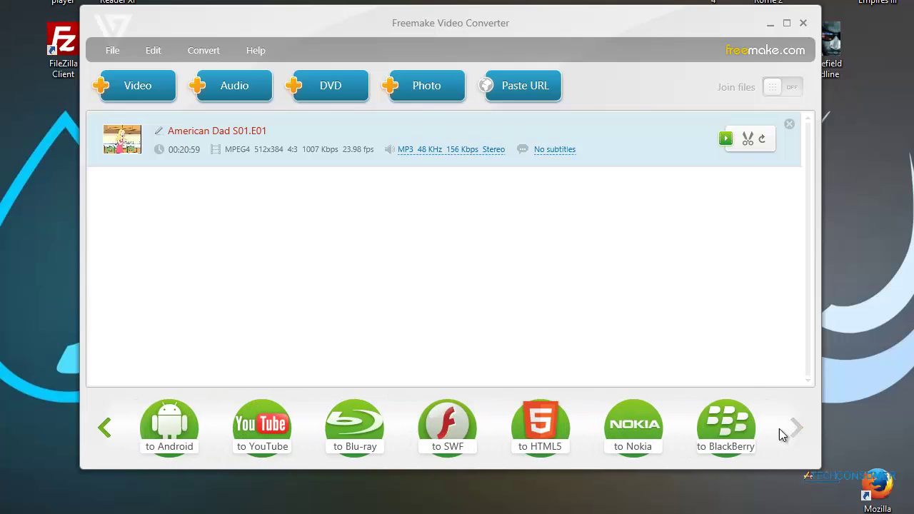
{"action": "left_click", "coordinate": [104, 430]}
{"action": "left_click", "coordinate": [104, 429]}
{"action": "left_click", "coordinate": [103, 429]}
{"action": "left_click", "coordinate": [103, 429]}
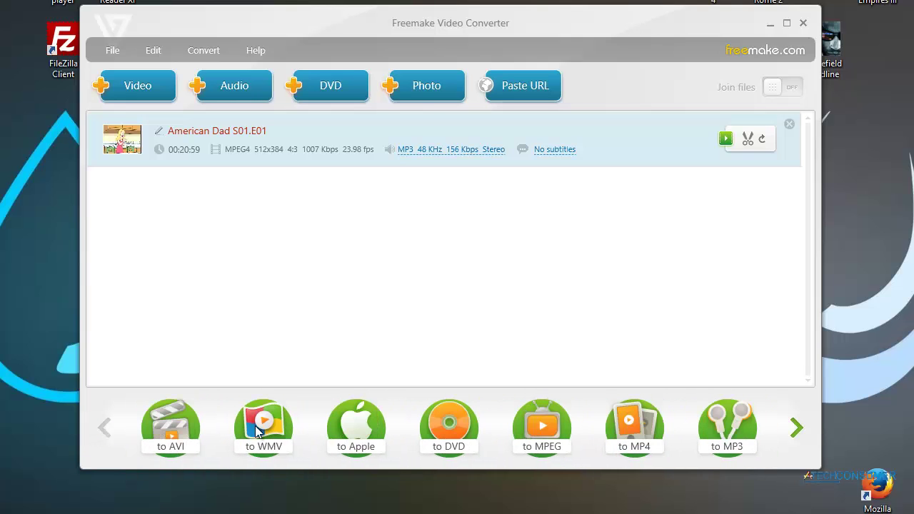
{"action": "left_click", "coordinate": [368, 427]}
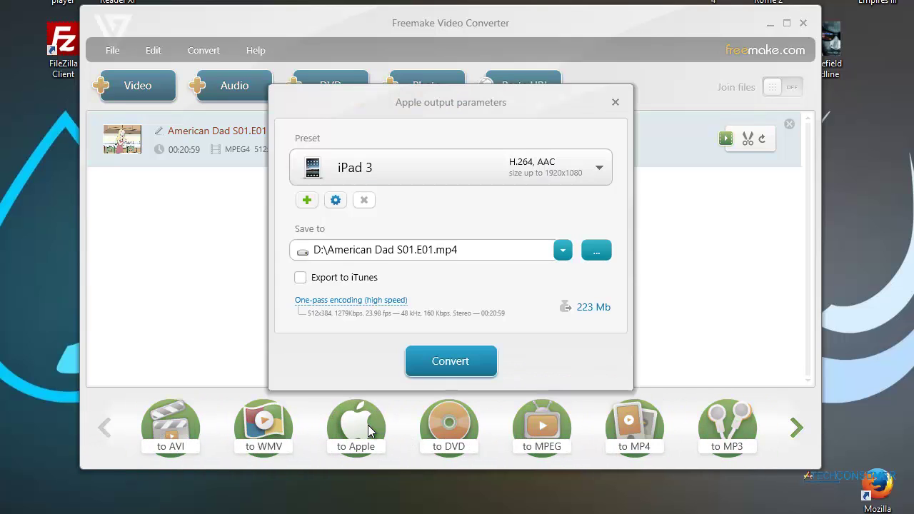
{"action": "left_click", "coordinate": [522, 164]}
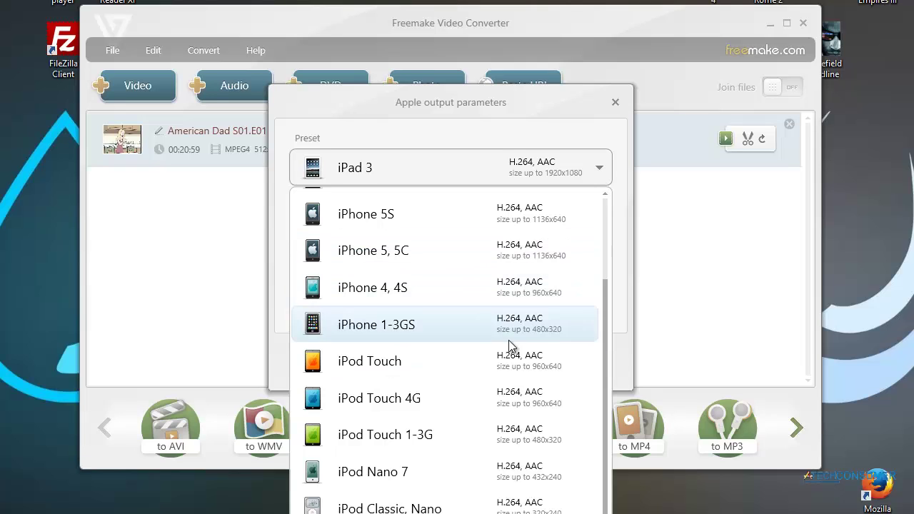
{"action": "key", "text": "Escape"}
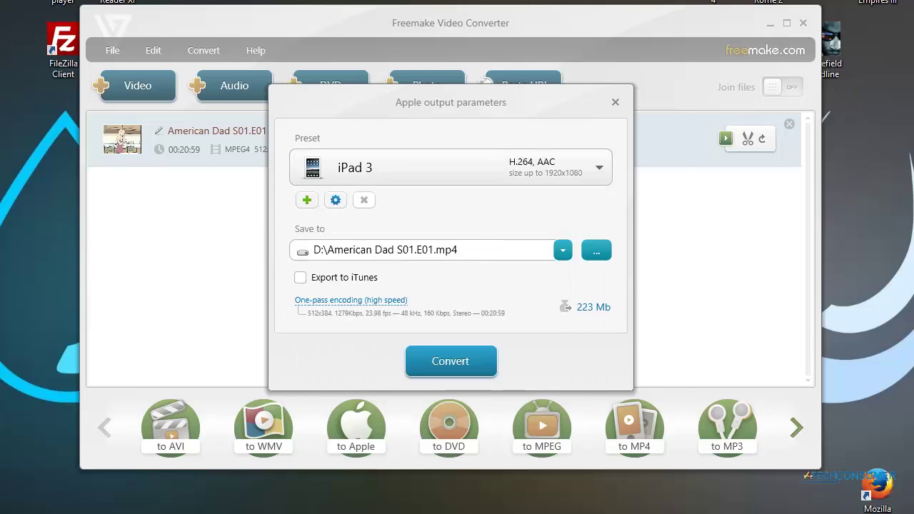
Step: Start a new custom Apple preset with the green + under Preset
{"action": "left_click", "coordinate": [304, 200]}
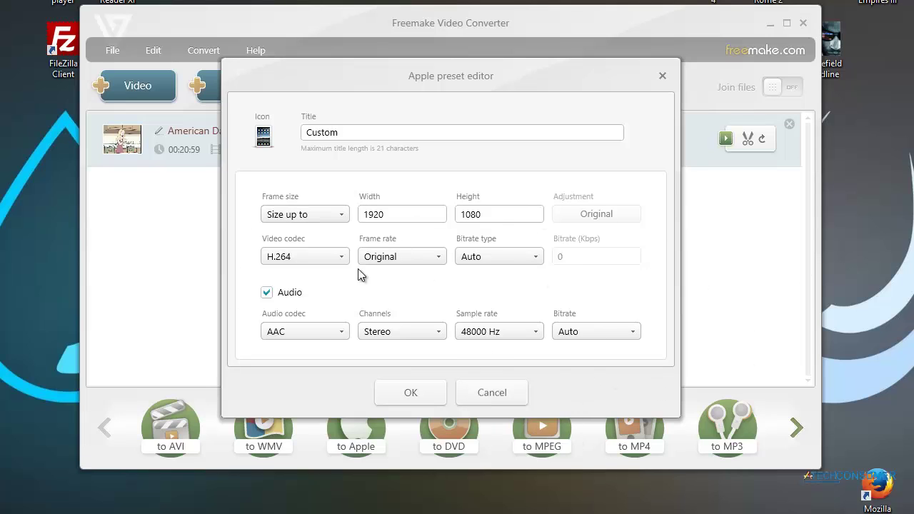
Step: Cancel the custom preset, keeping iPad 3 with one-pass encoding and Export to iTunes unticked
{"action": "left_click", "coordinate": [491, 392]}
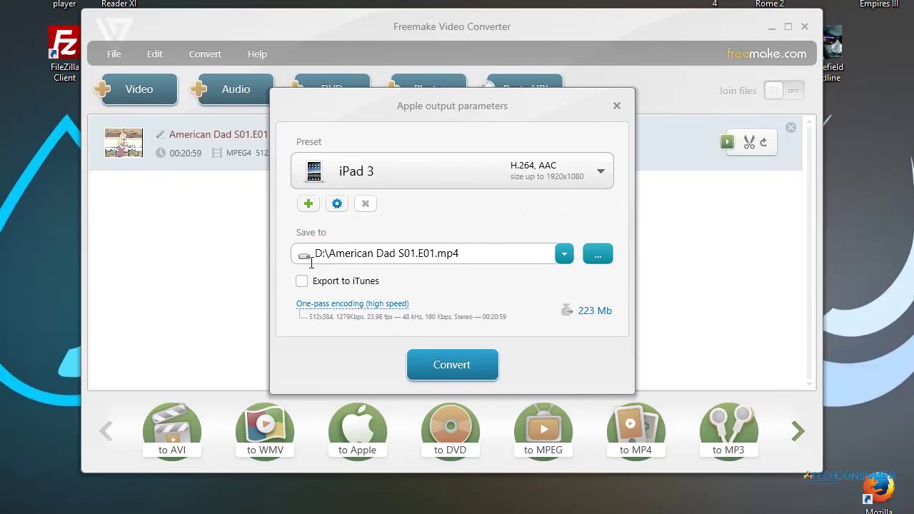
{"action": "left_click_drag", "start_coordinate": [391, 115], "coordinate": [509, 122]}
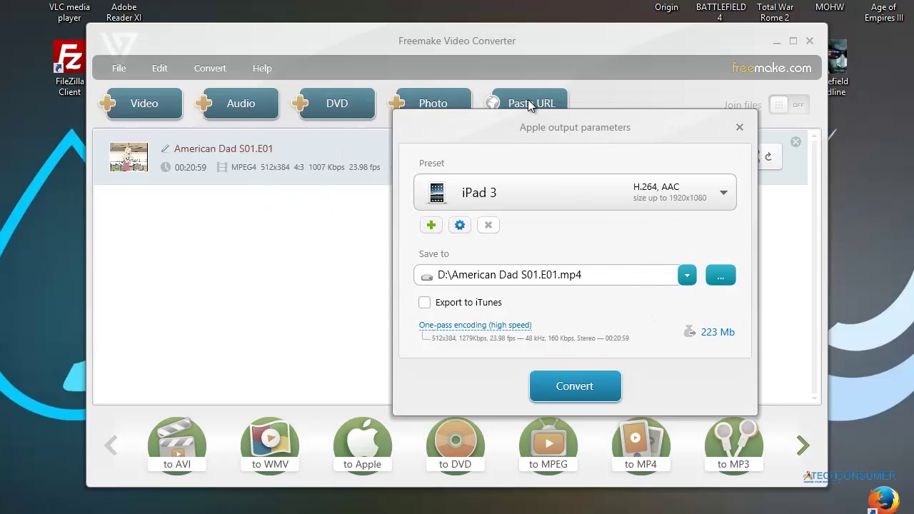
{"action": "left_click_drag", "start_coordinate": [541, 119], "coordinate": [428, 106]}
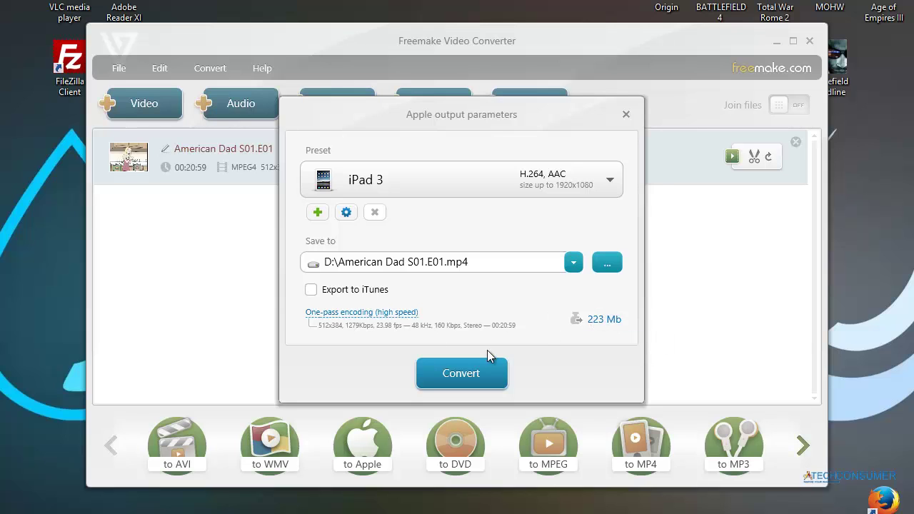
Step: Convert the episode to D:\American Dad S01.E01.mp4 and dismiss the success and completion windows
{"action": "left_click", "coordinate": [461, 373]}
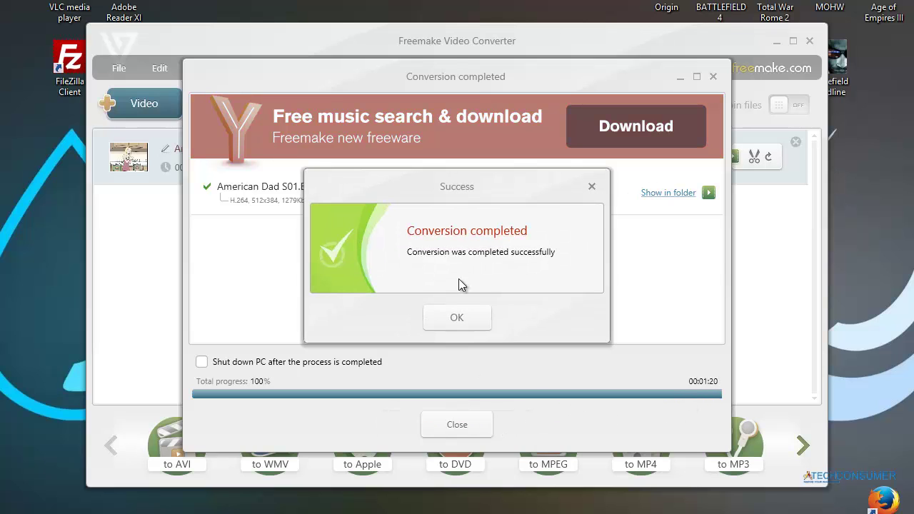
{"action": "left_click", "coordinate": [443, 320]}
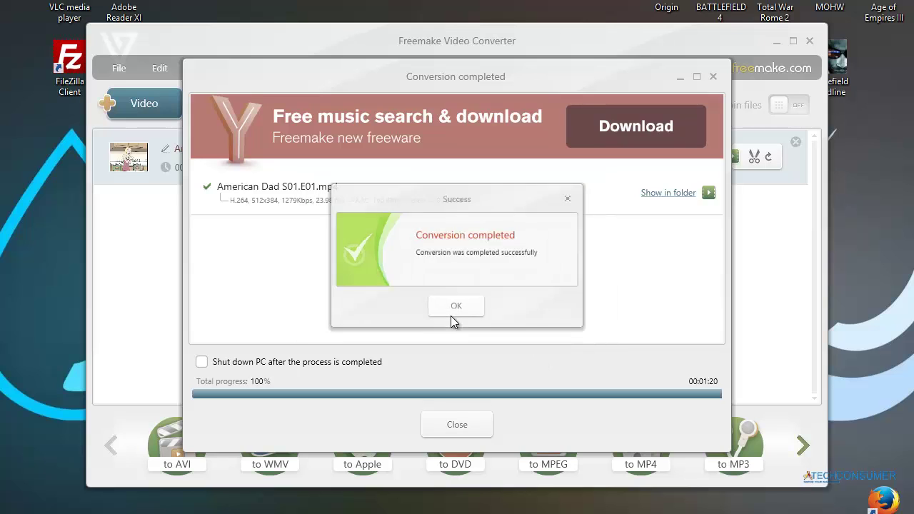
{"action": "left_click", "coordinate": [457, 425]}
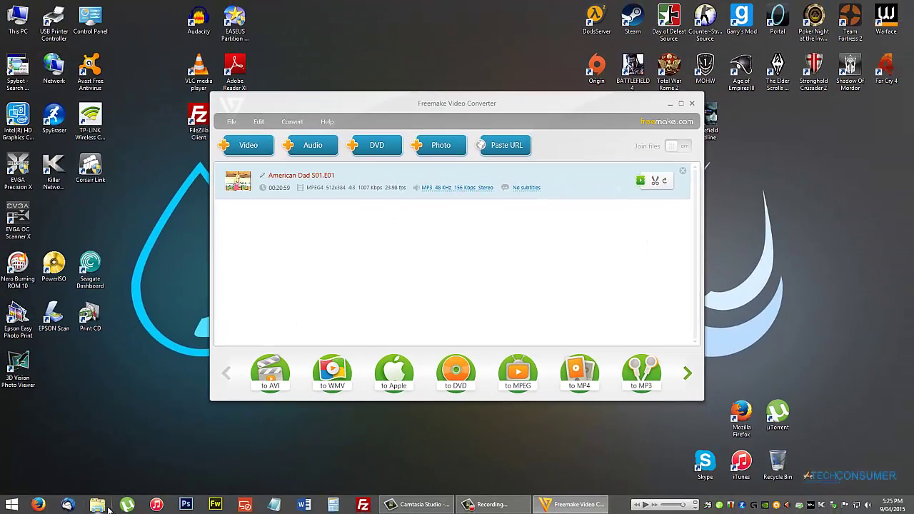
Step: Copy American Dad S01.E01 from Storage (D:) onto the desktop and close the drive's window
{"action": "right_click", "coordinate": [107, 508]}
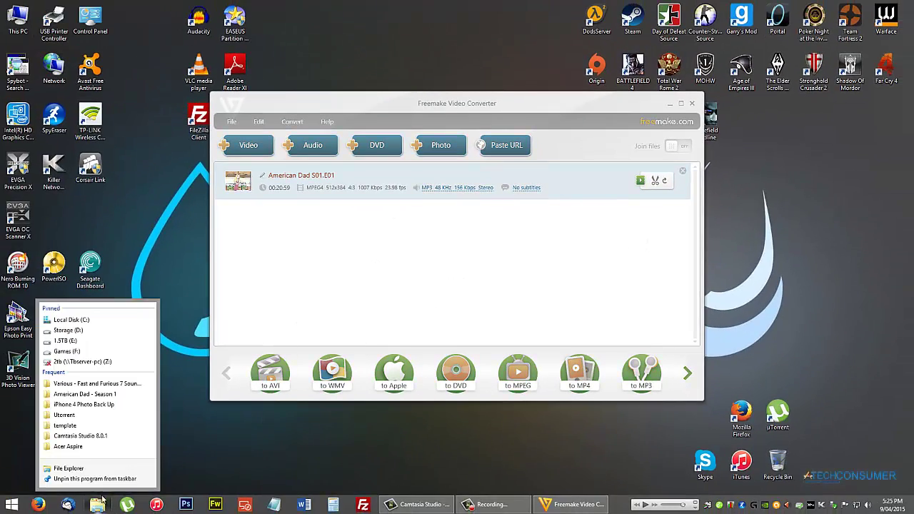
{"action": "left_click", "coordinate": [68, 331]}
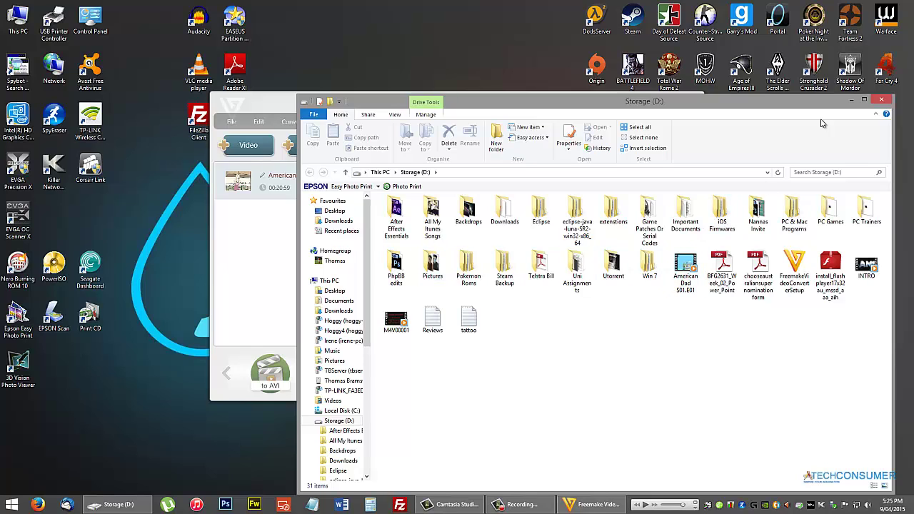
{"action": "left_click_drag", "start_coordinate": [686, 272], "coordinate": [346, 404]}
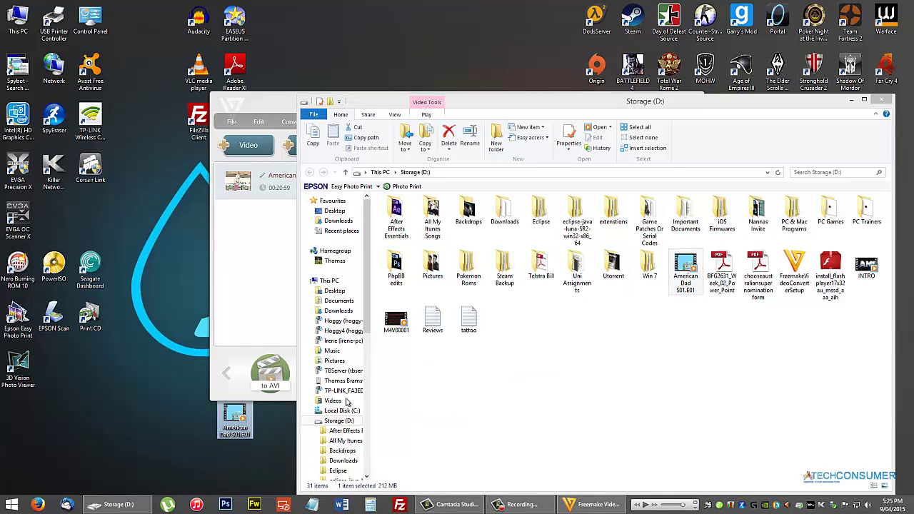
{"action": "left_click", "coordinate": [882, 102]}
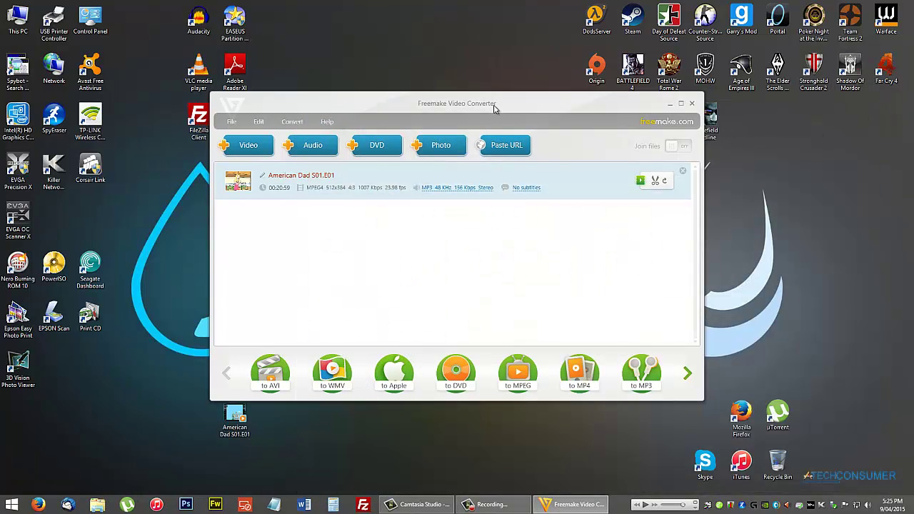
{"action": "left_click_drag", "start_coordinate": [494, 107], "coordinate": [482, 51]}
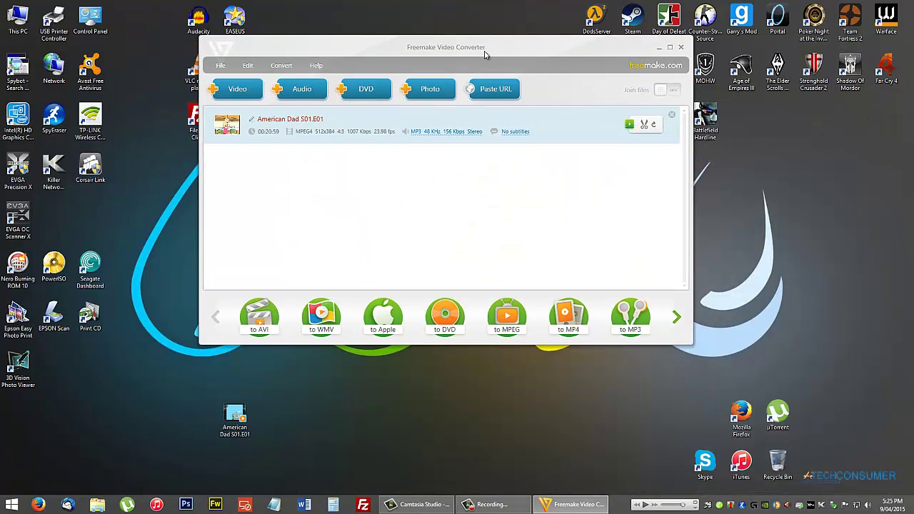
Step: Delete the old American Dad S01.E01 from the iPhone's Movies in iTunes
{"action": "left_click", "coordinate": [696, 506]}
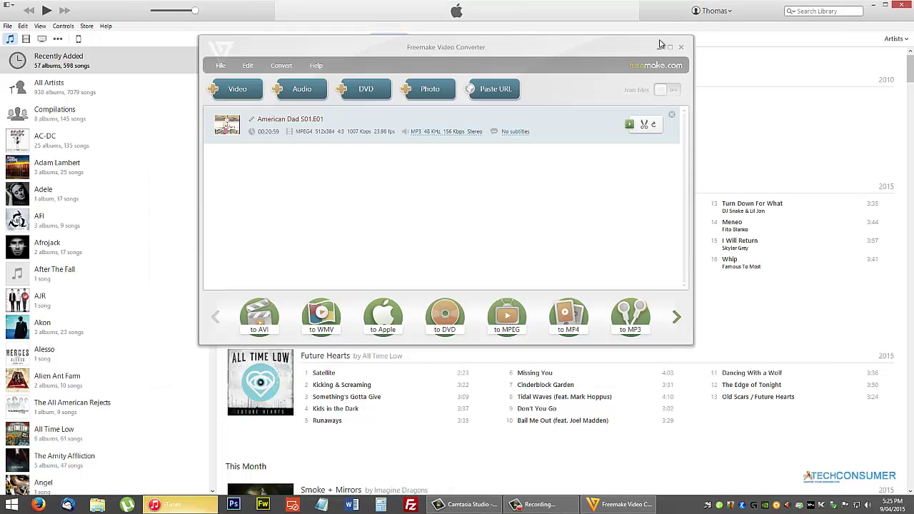
{"action": "left_click", "coordinate": [658, 47]}
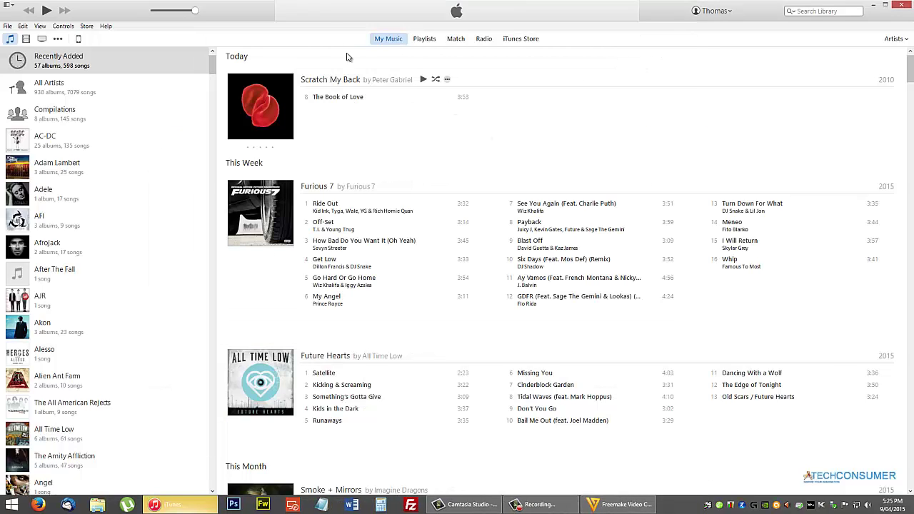
{"action": "left_click", "coordinate": [79, 39]}
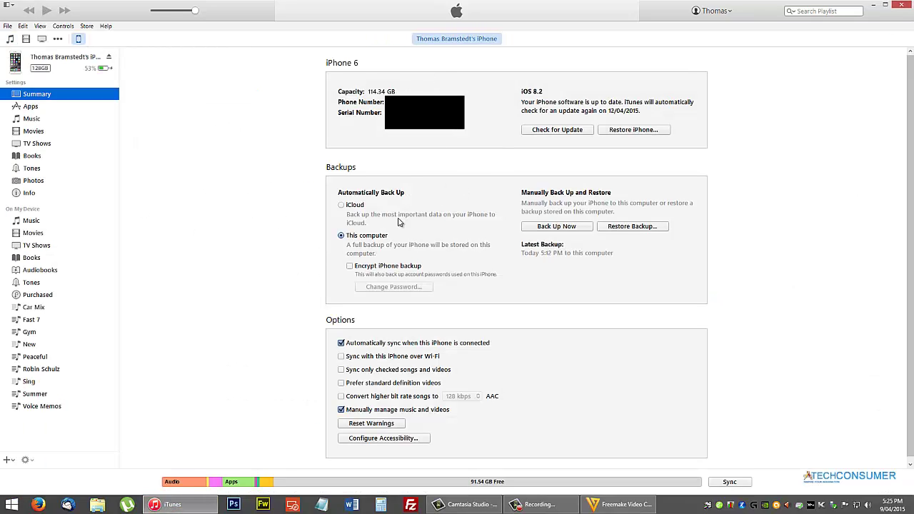
{"action": "left_click", "coordinate": [39, 233]}
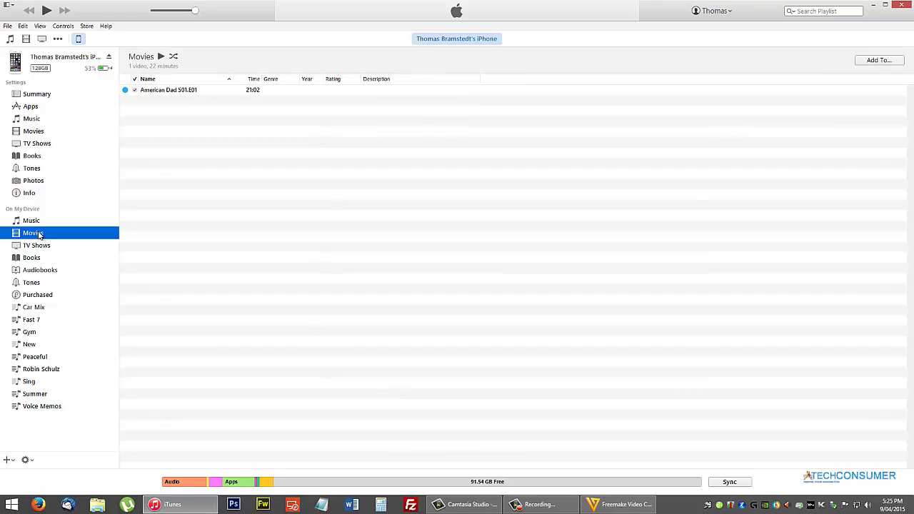
{"action": "left_click", "coordinate": [157, 91]}
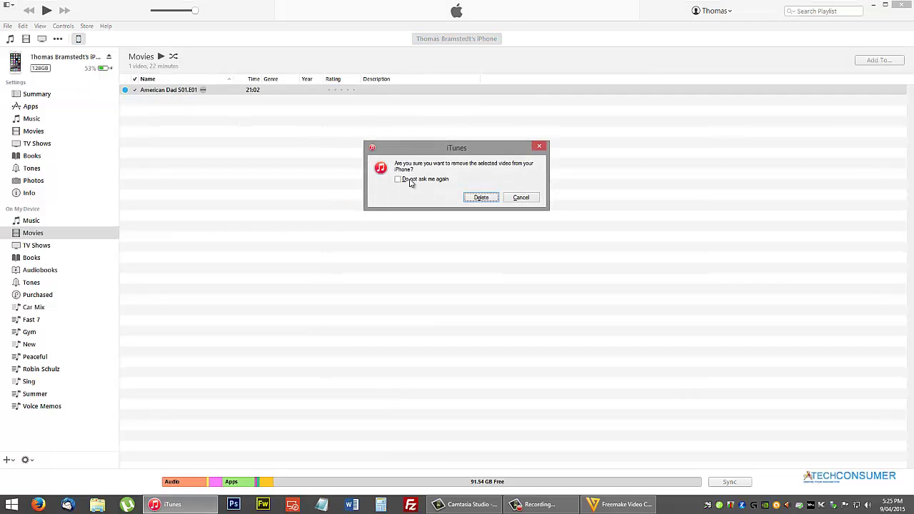
{"action": "left_click", "coordinate": [474, 198]}
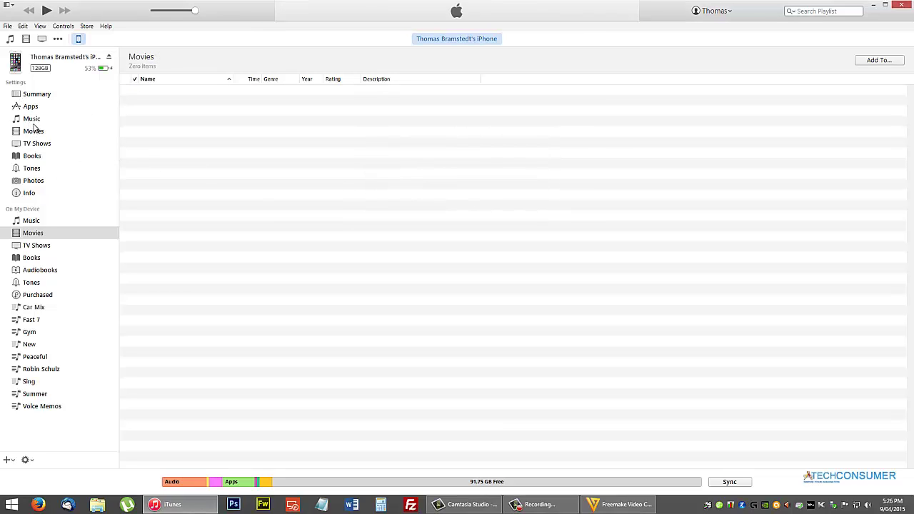
Step: View the iPhone's movie sync settings, then hide iTunes and move the desktop video icon
{"action": "left_click", "coordinate": [32, 134]}
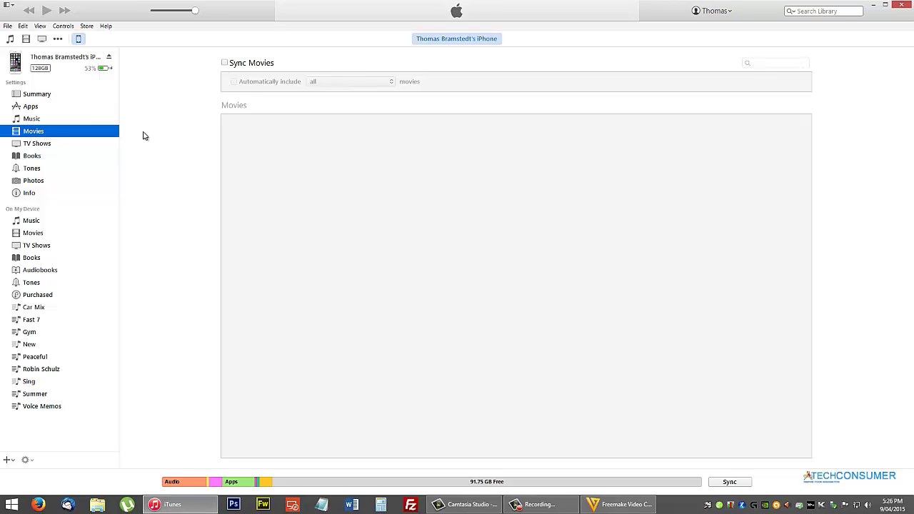
{"action": "left_click", "coordinate": [873, 4]}
{"action": "left_click_drag", "start_coordinate": [236, 418], "coordinate": [307, 421]}
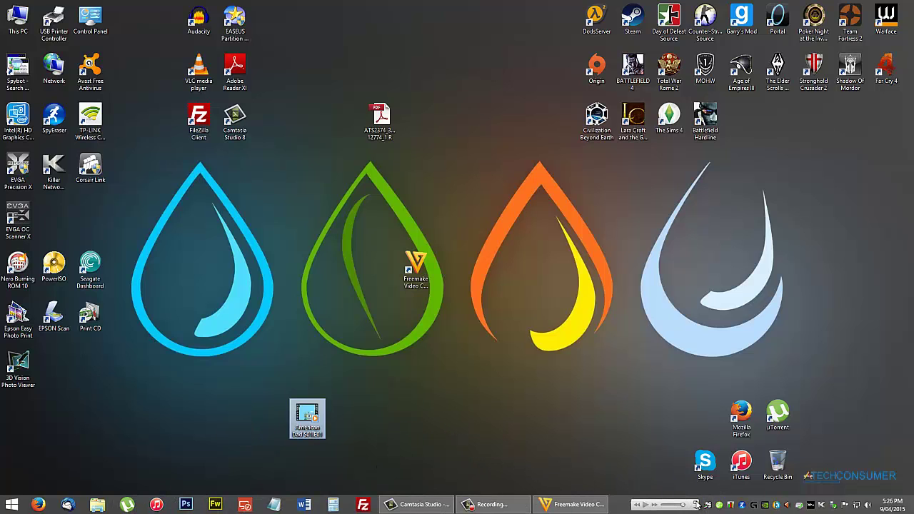
Step: Drop the desktop American Dad S01.E01 video onto the iPhone and confirm it's listed under Movies (21:02)
{"action": "left_click", "coordinate": [156, 504]}
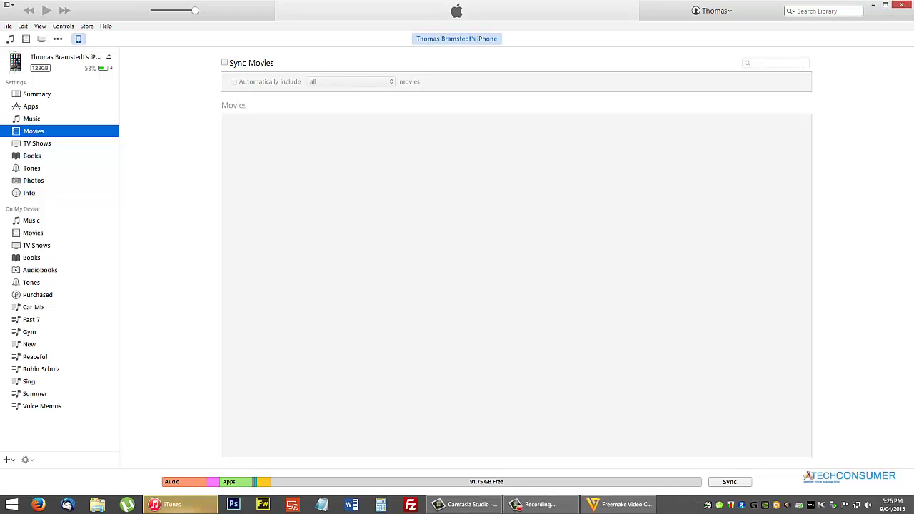
{"action": "left_click", "coordinate": [912, 505]}
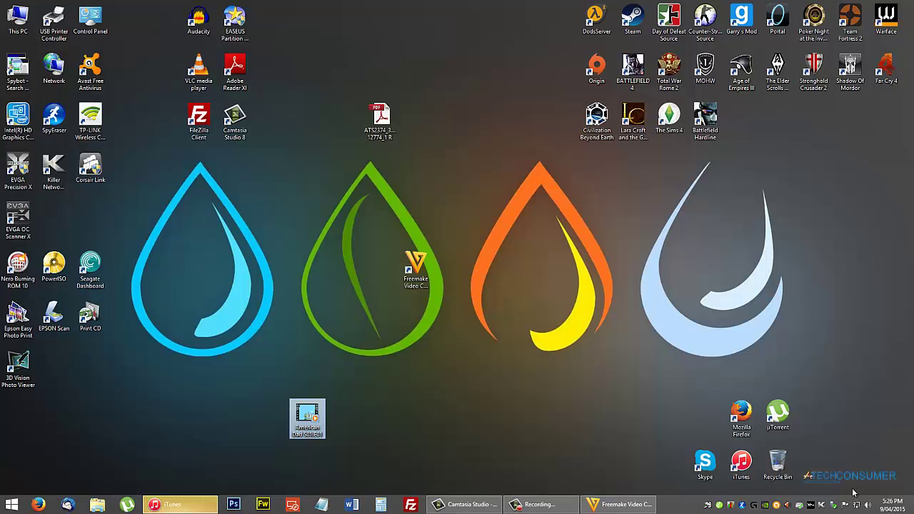
{"action": "left_click_drag", "start_coordinate": [307, 418], "coordinate": [40, 233]}
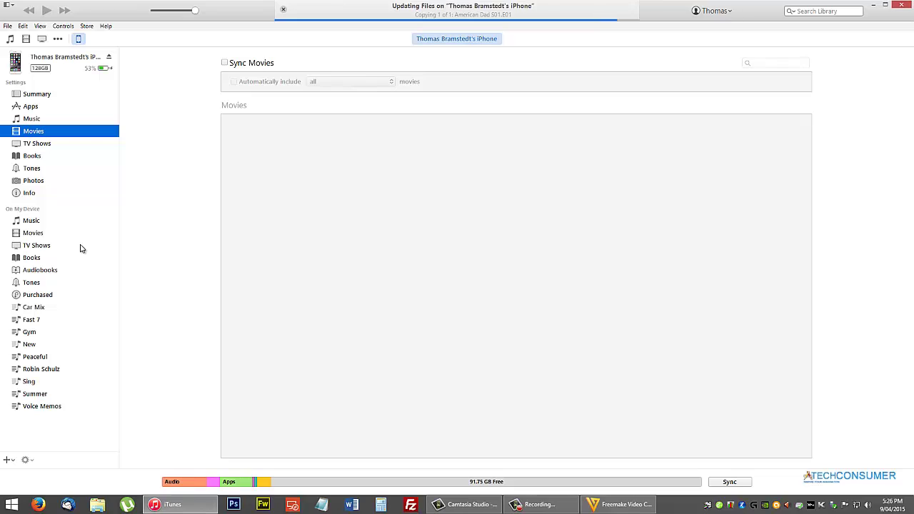
{"action": "left_click", "coordinate": [33, 234]}
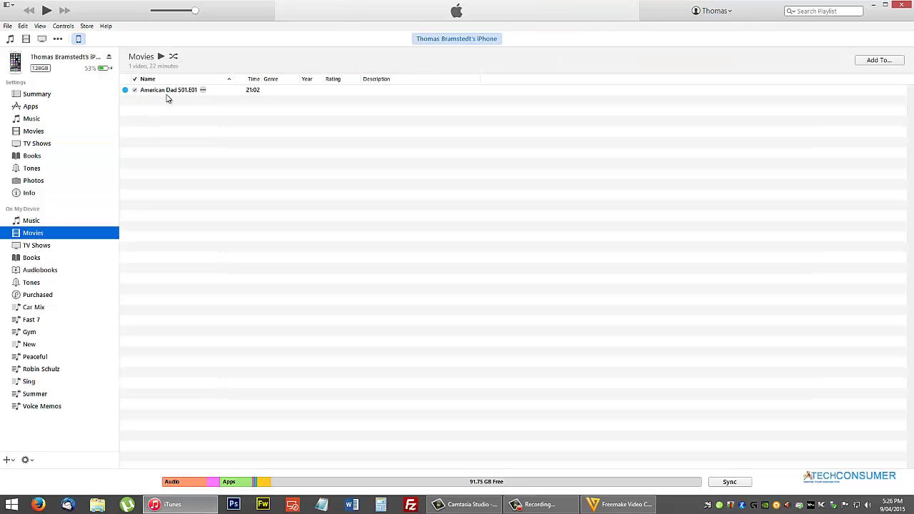
{"action": "left_click", "coordinate": [203, 106]}
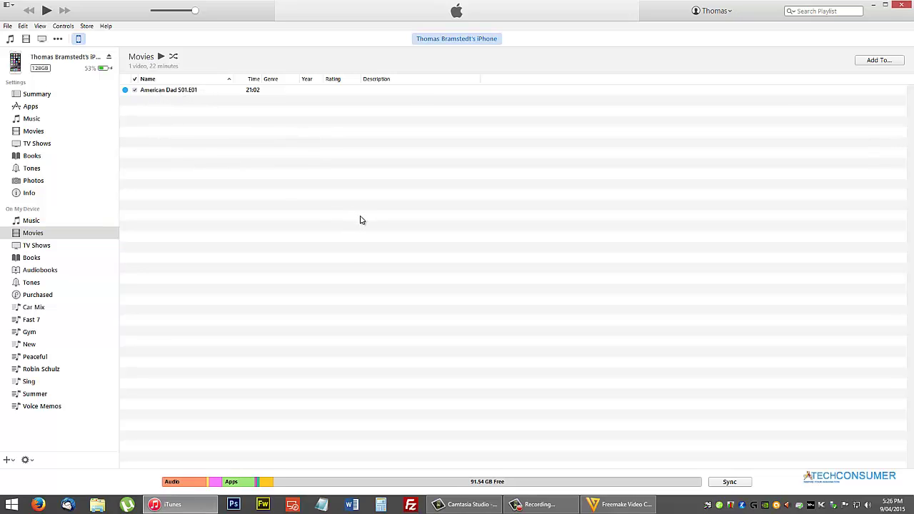